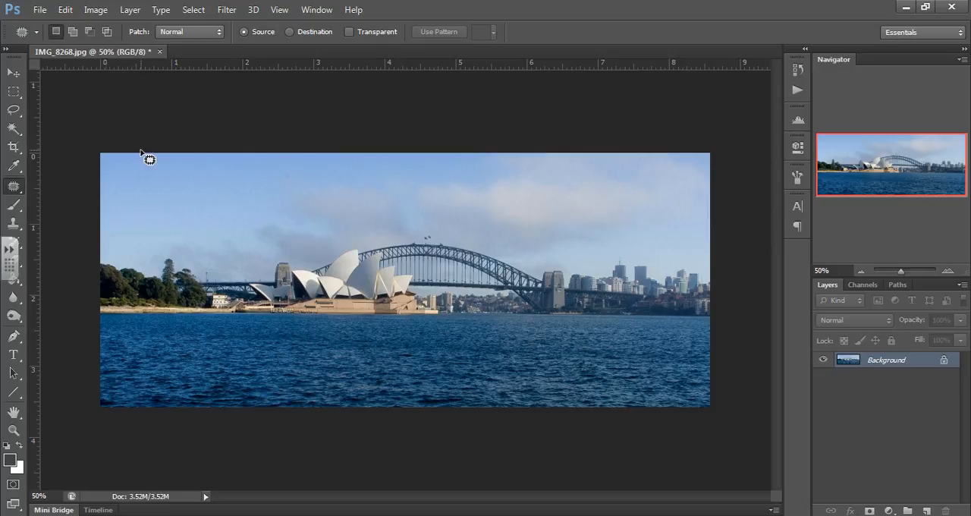
Step: Try desaturating the photo directly on the Background layer, and undo the change
left_click(102, 10)
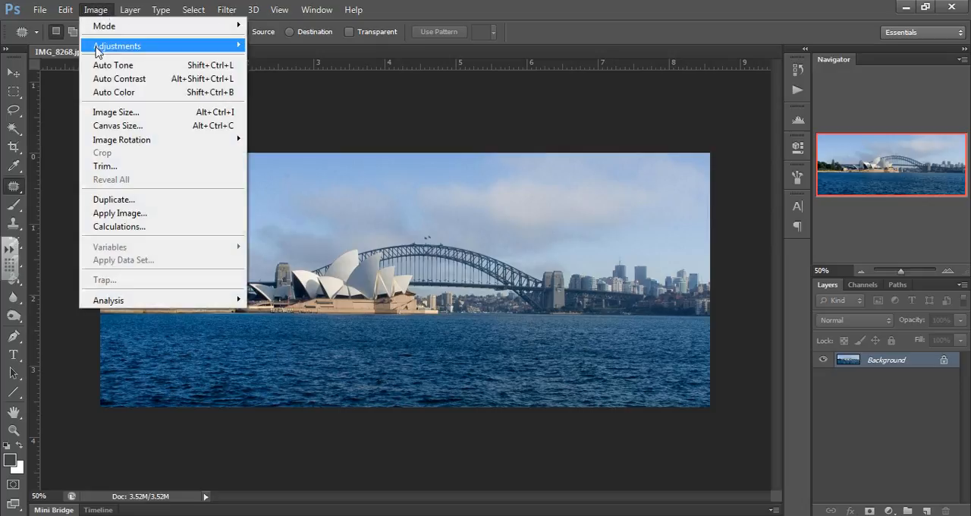
mouse_move(97, 50)
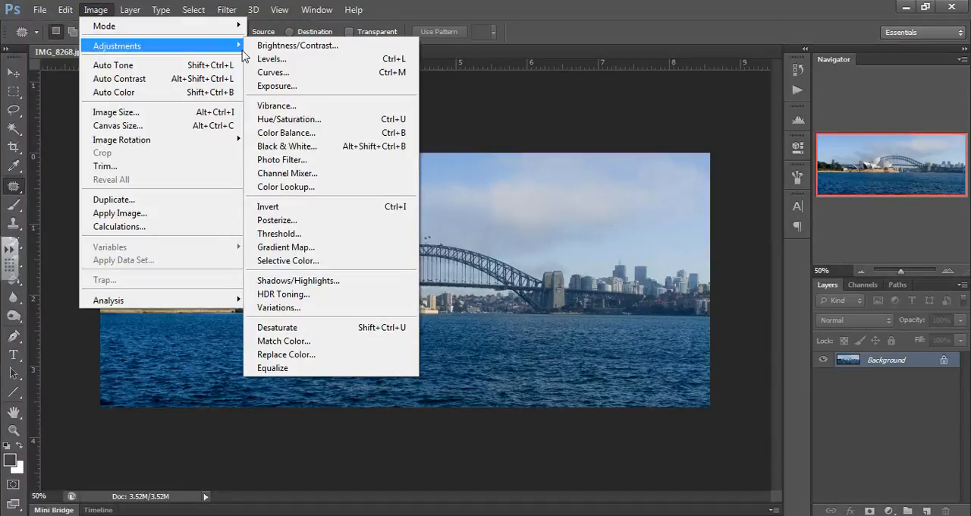
left_click(287, 332)
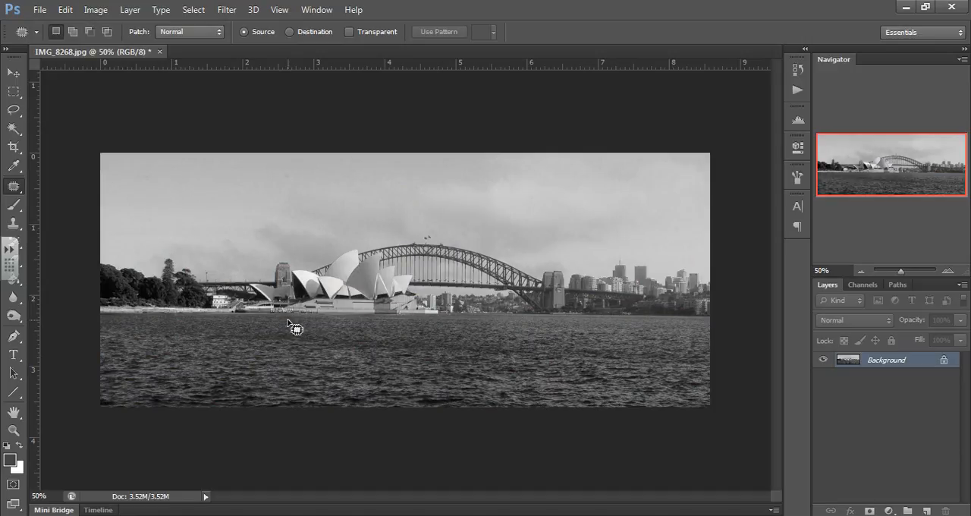
key("ctrl+z")
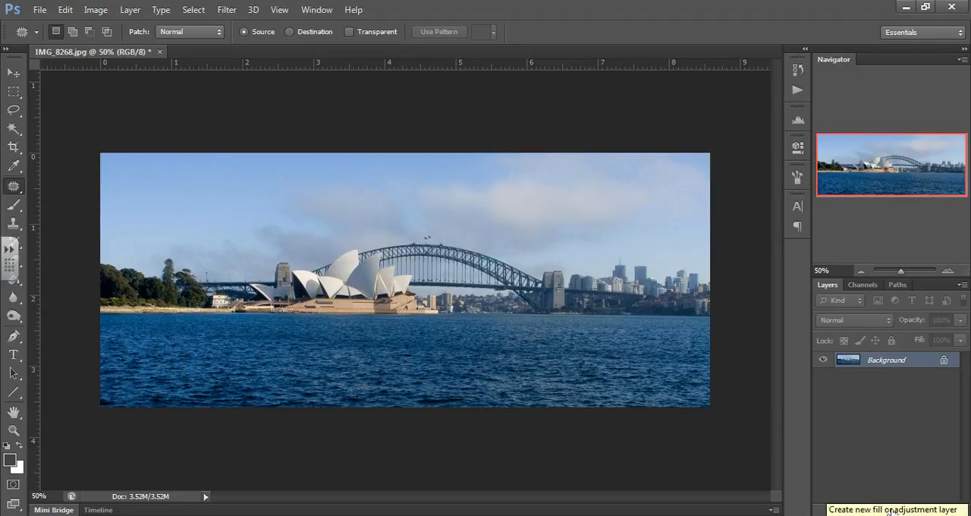
Step: Add a Hue/Saturation adjustment layer above the photo, try a hue shift of +91, and set the hue back to 0
left_click(892, 511)
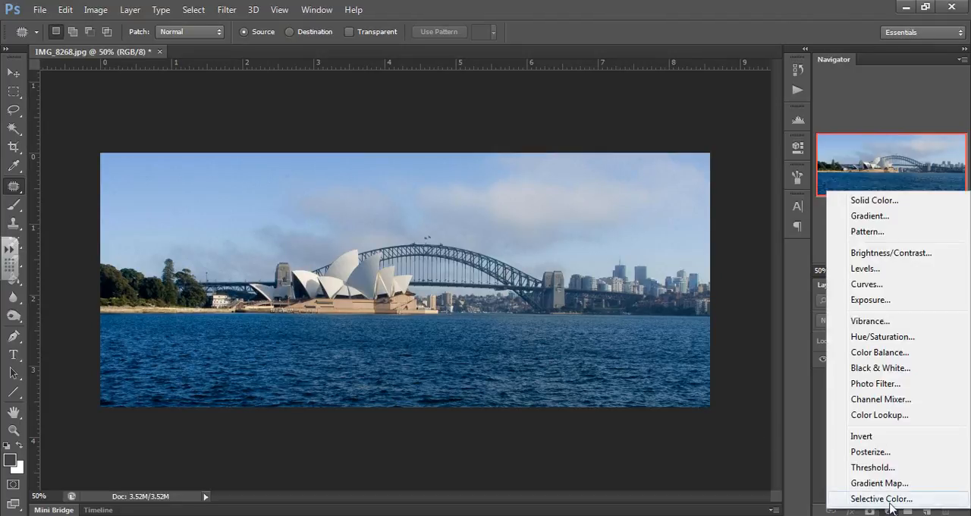
left_click(863, 339)
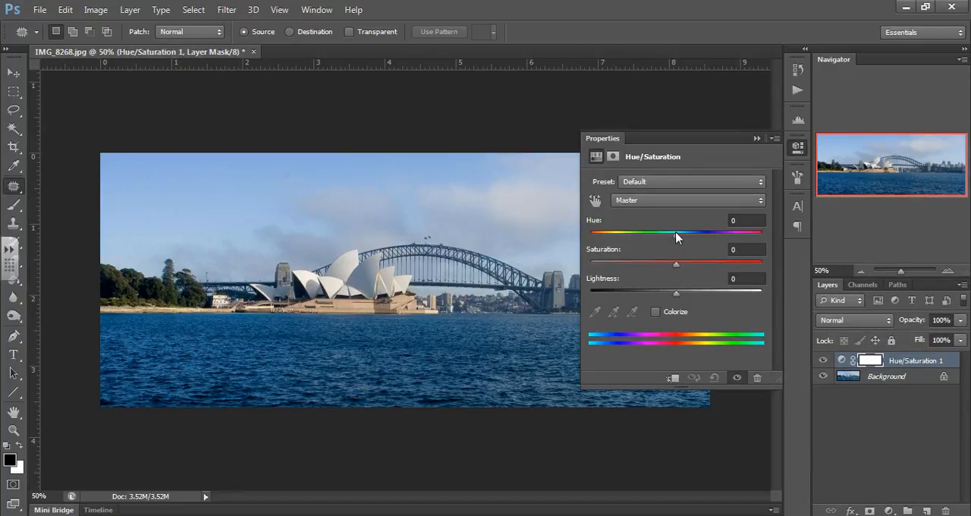
mouse_move(676, 233)
left_mouse_down()
mouse_move(608, 238)
mouse_move(732, 239)
left_mouse_up()
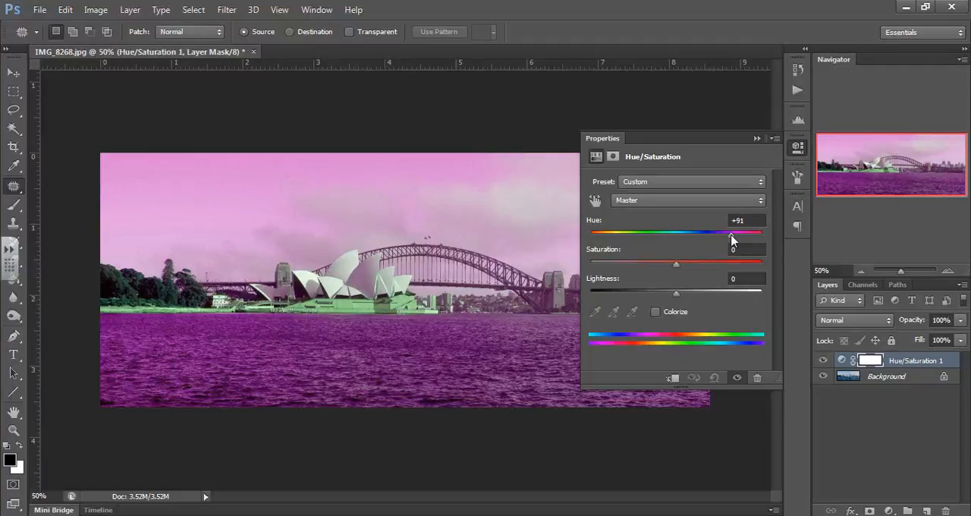
left_click_drag(732, 239, 674, 242)
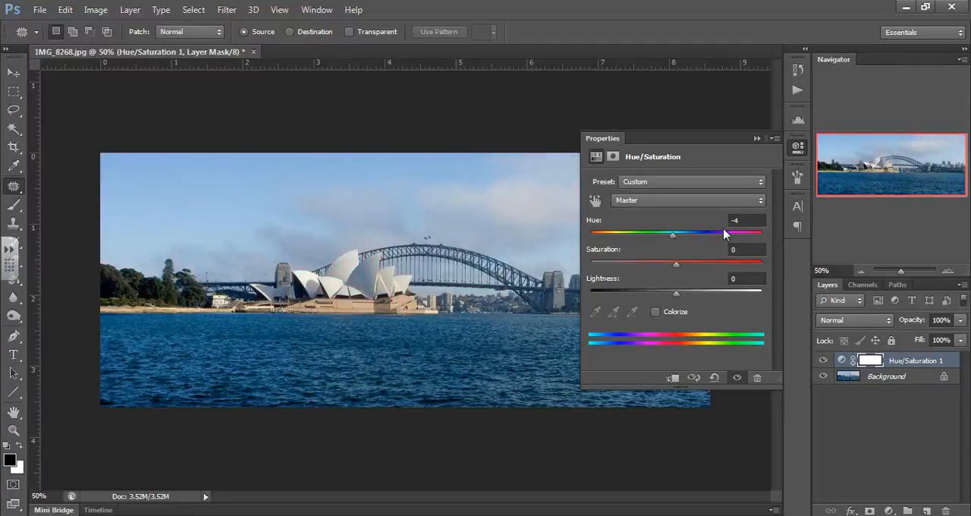
left_click(744, 220)
type("0")
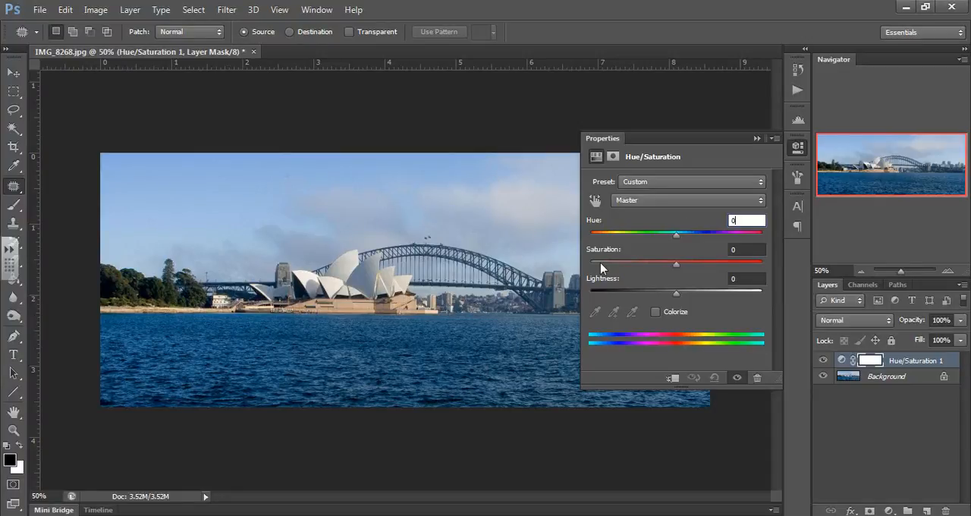
Step: Set the Hue/Saturation layer's saturation to -100 and its lightness to 0, and collapse the adjustment's settings
left_click(675, 264)
left_click_drag(676, 264, 591, 264)
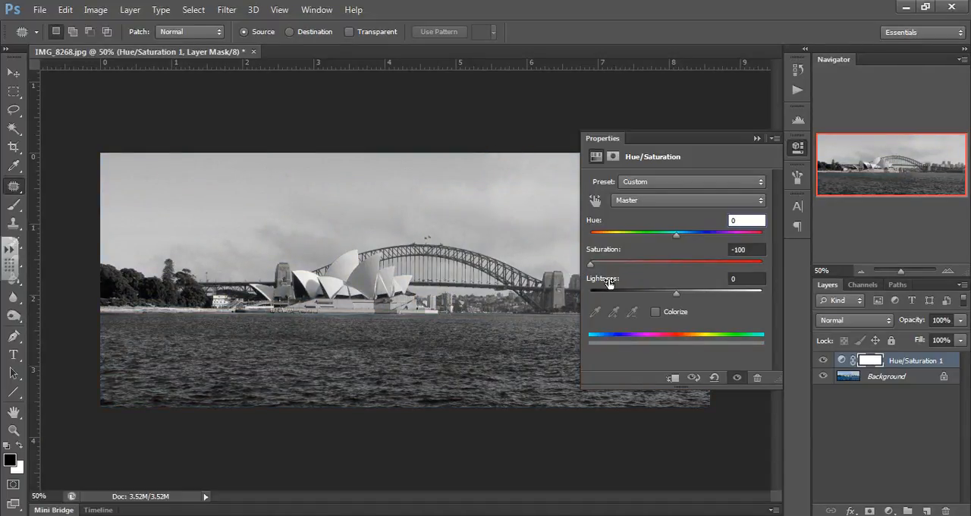
mouse_move(676, 294)
left_mouse_down()
mouse_move(693, 294)
mouse_move(660, 294)
mouse_move(676, 294)
left_mouse_up()
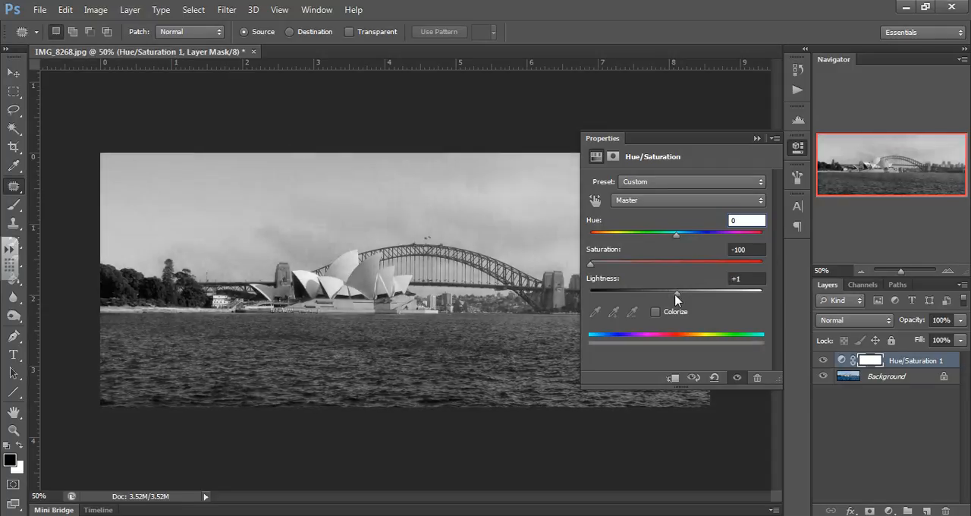
left_click(740, 279)
type("0")
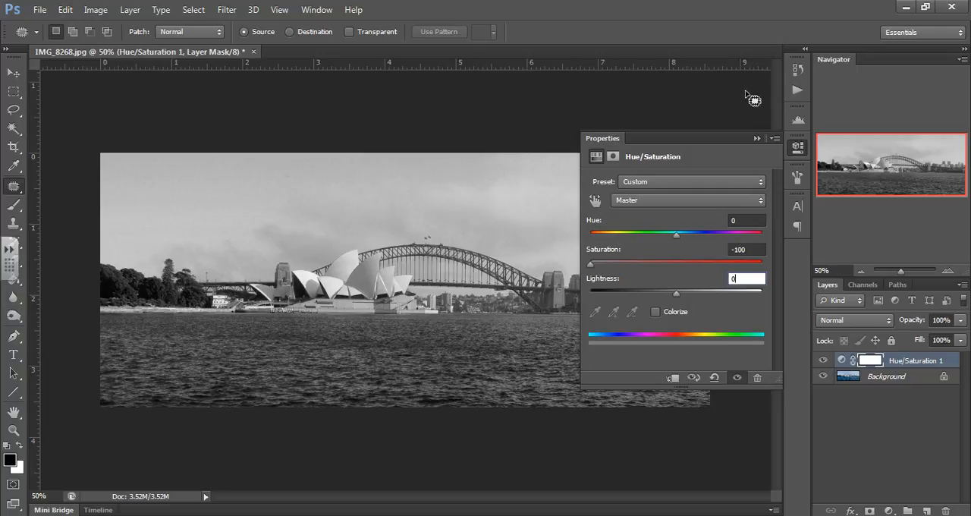
left_click(756, 138)
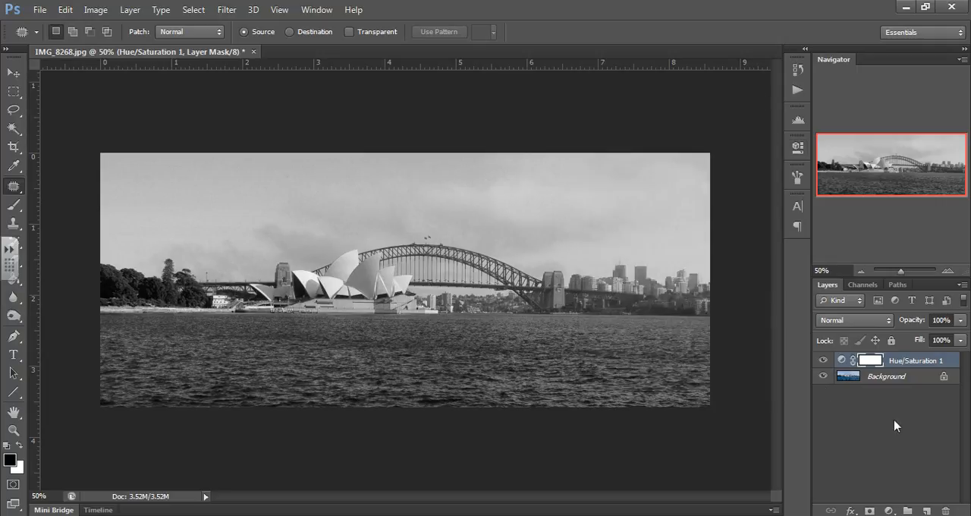
Step: Compare the photo with and without the Hue/Saturation adjustment by toggling that layer's visibility
left_click(823, 360)
left_click(824, 361)
left_click(823, 361)
left_click(822, 362)
Step: Add a Curves adjustment layer on top and move the RGB curve's white and black points inward for stronger contrast
left_click(888, 512)
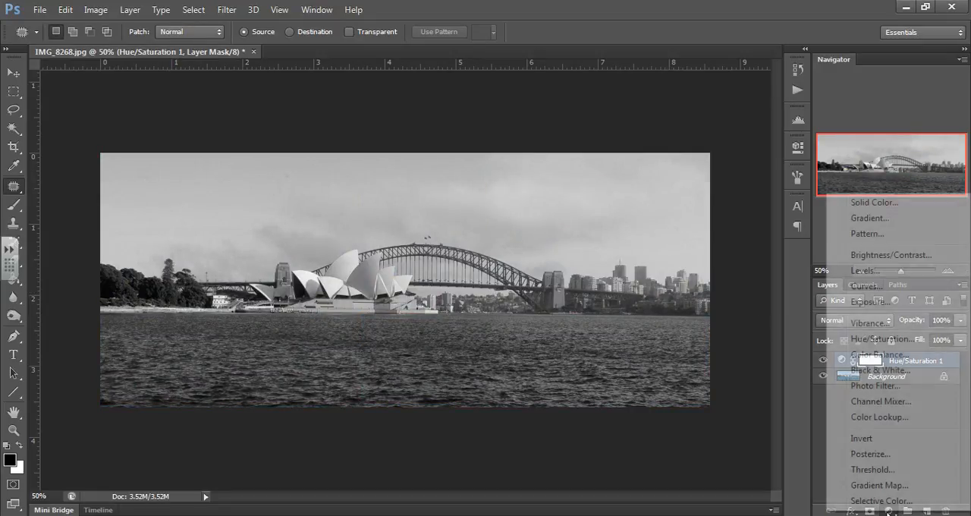
left_click(863, 286)
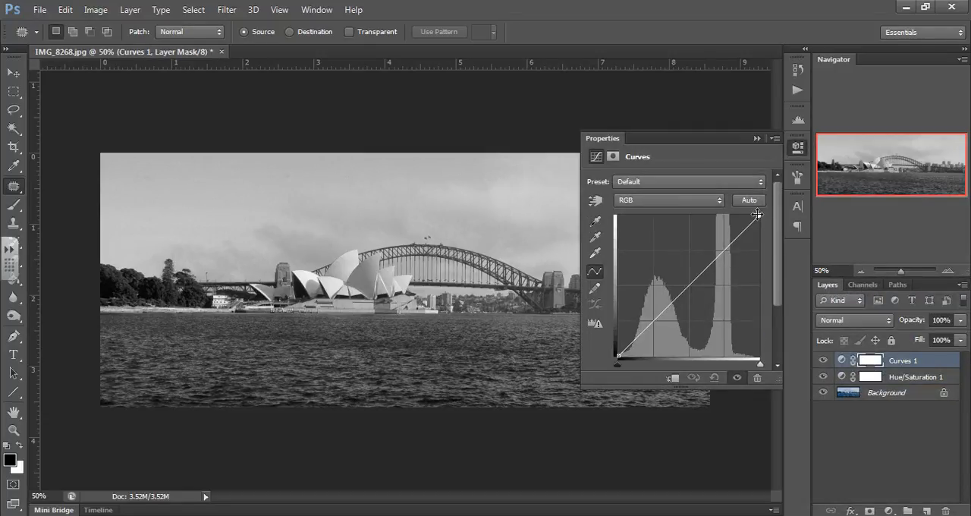
left_click_drag(759, 215, 734, 216)
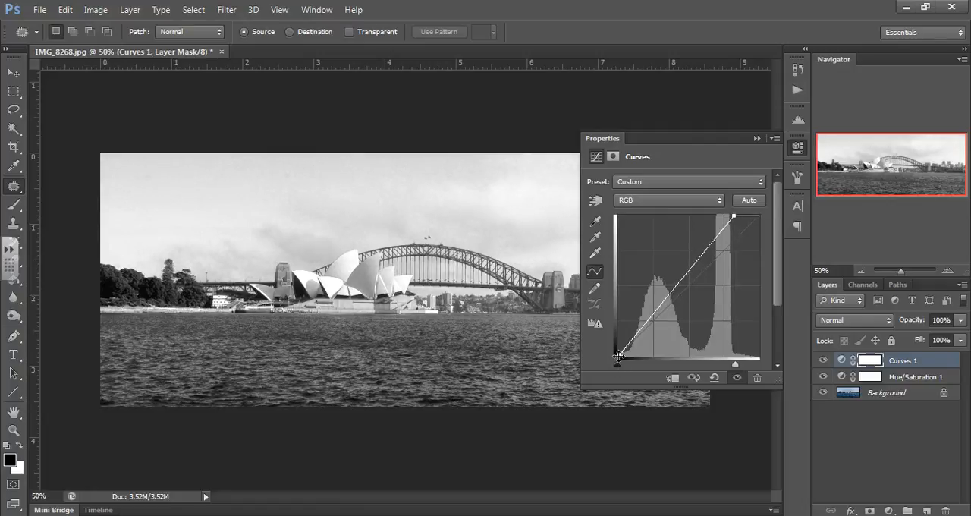
left_click_drag(619, 356, 619, 357)
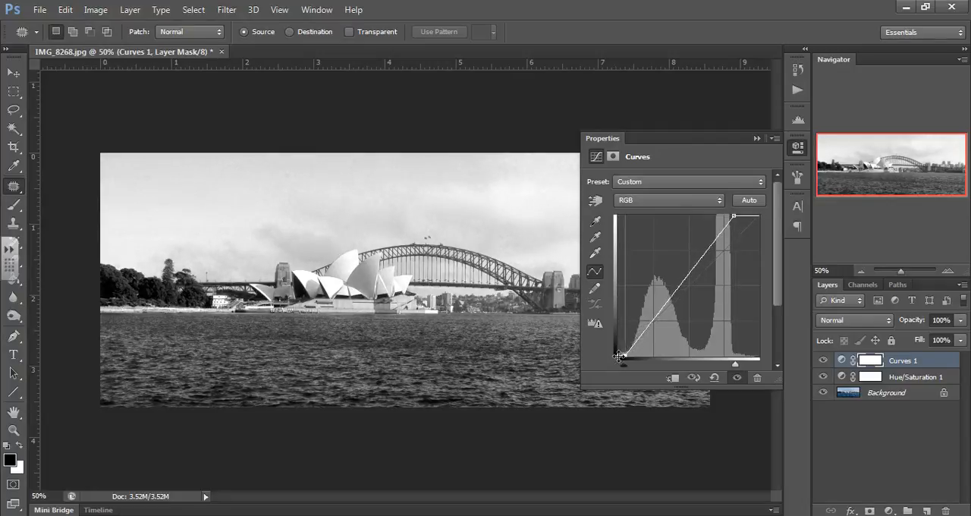
Step: Add a highlight-side and a shadow-side point to the RGB curve, lift it slightly, and collapse the adjustment's settings
left_click(697, 261)
left_click_drag(699, 261, 695, 259)
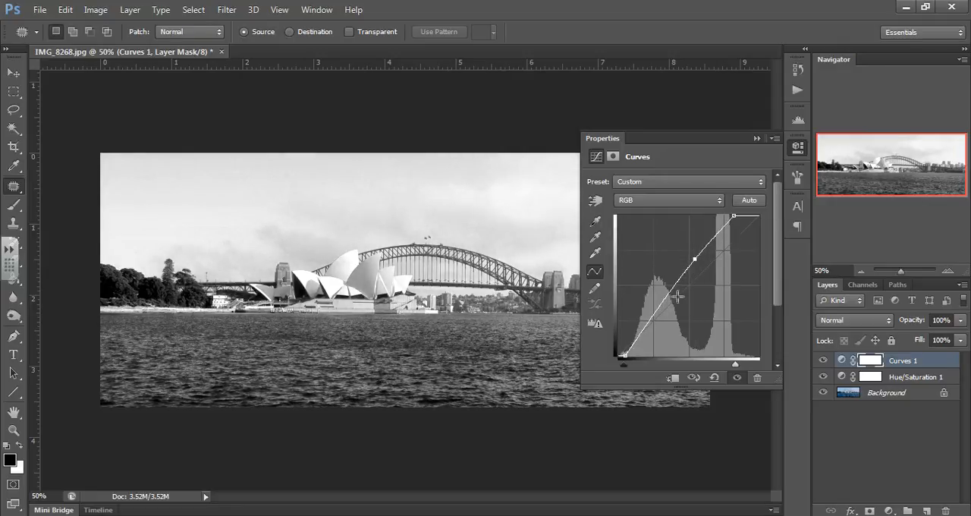
left_click_drag(662, 306, 659, 309)
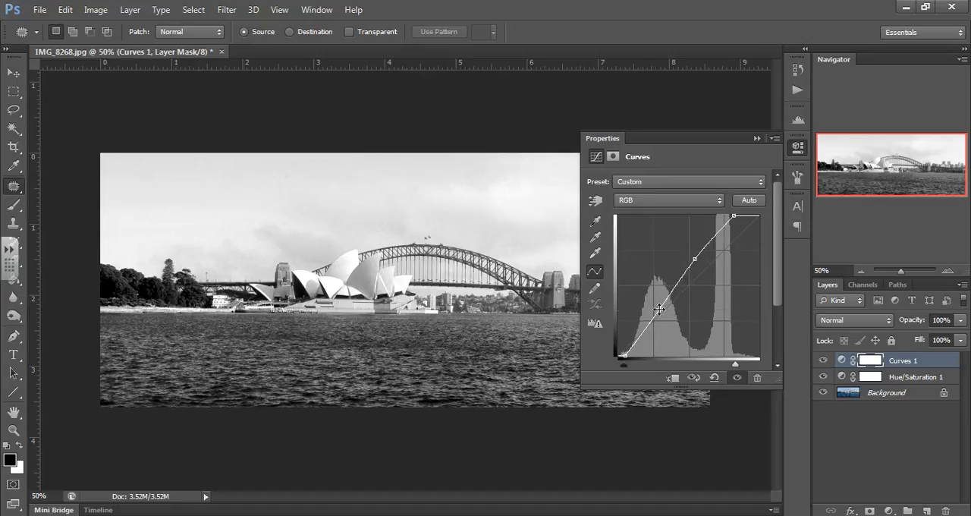
left_click(756, 138)
Step: Compare the black-and-white photo with and without the Curves adjustment by toggling its visibility, leaving the layer shown
left_click(821, 362)
left_click(821, 362)
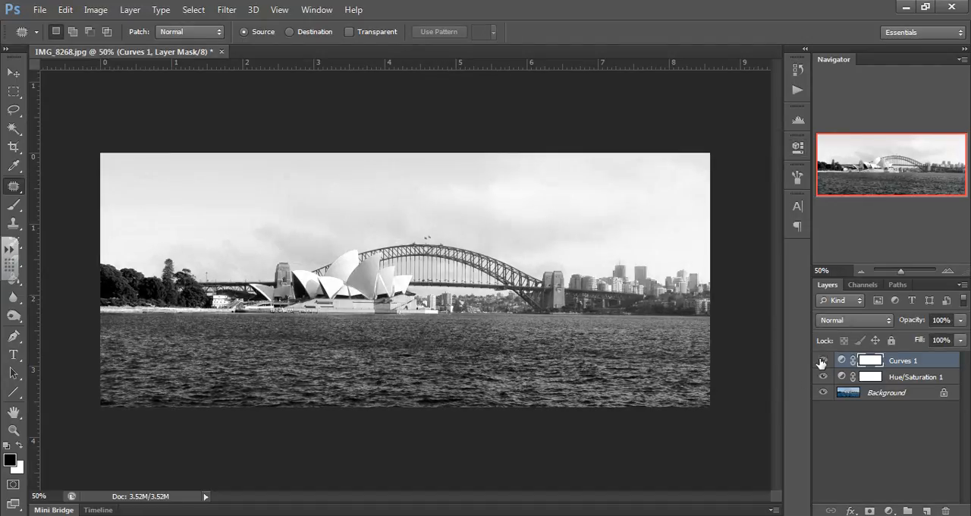
left_click(821, 362)
left_click(821, 362)
left_click(822, 362)
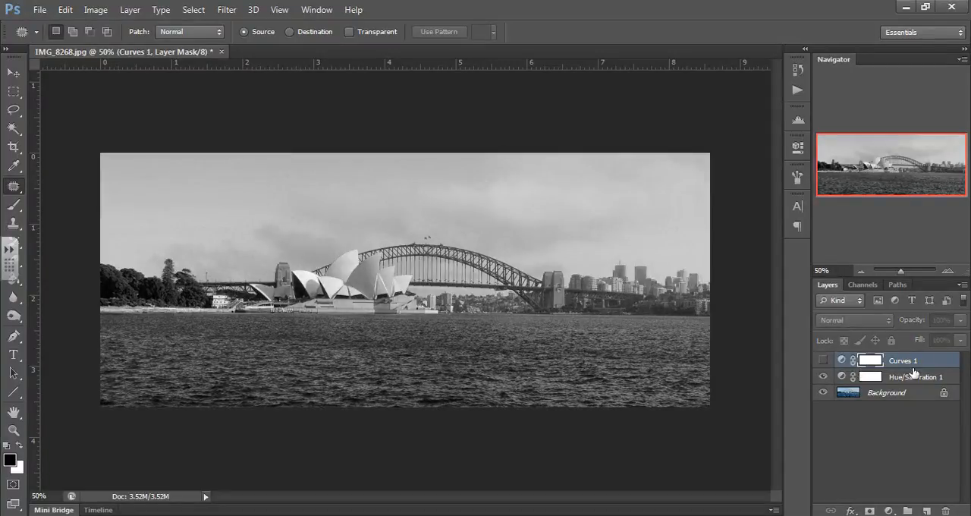
left_click(822, 362)
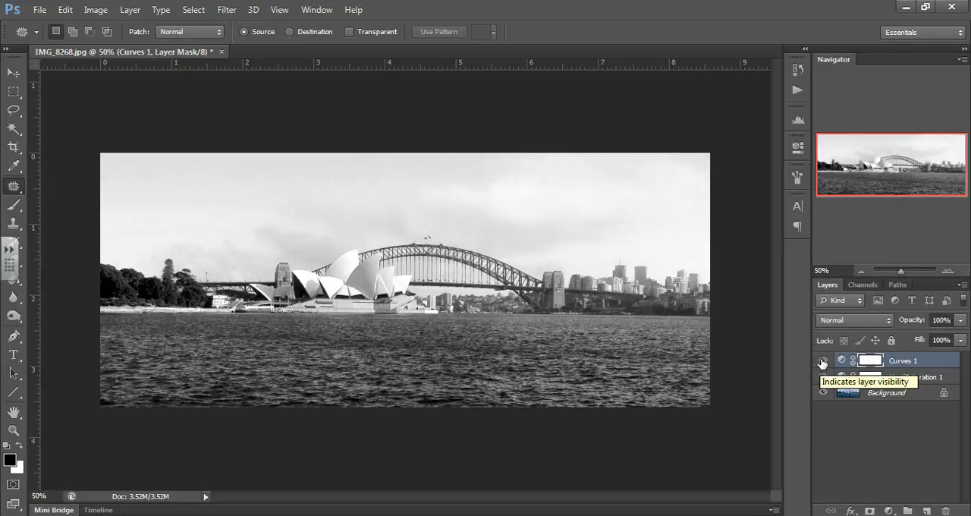
left_click(823, 362)
left_click(823, 362)
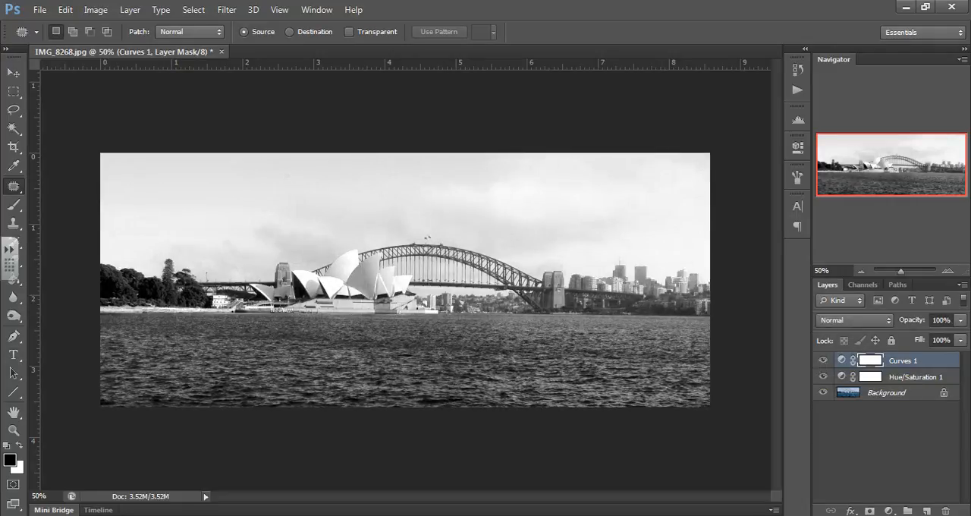